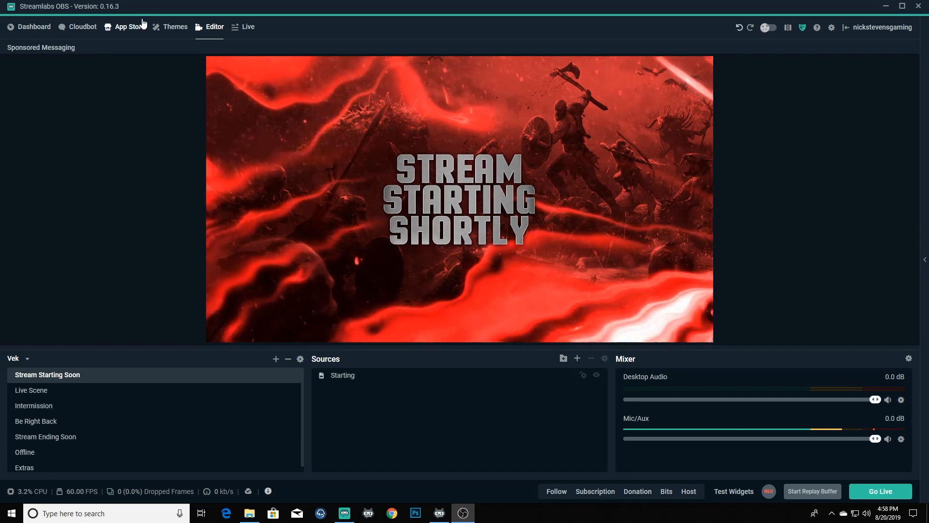
Filter the widget themes to Alert Box and Goals widgets in orange, red and black.
left_click(178, 29)
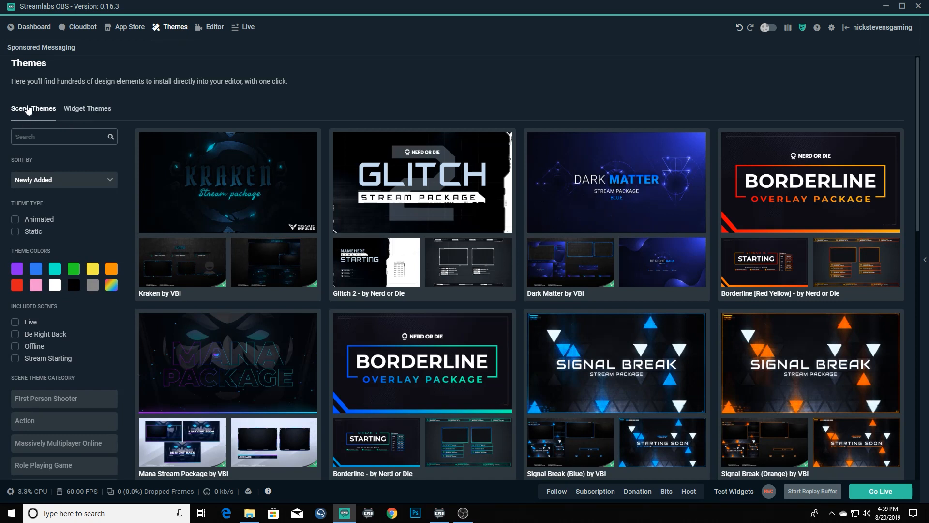
left_click(76, 112)
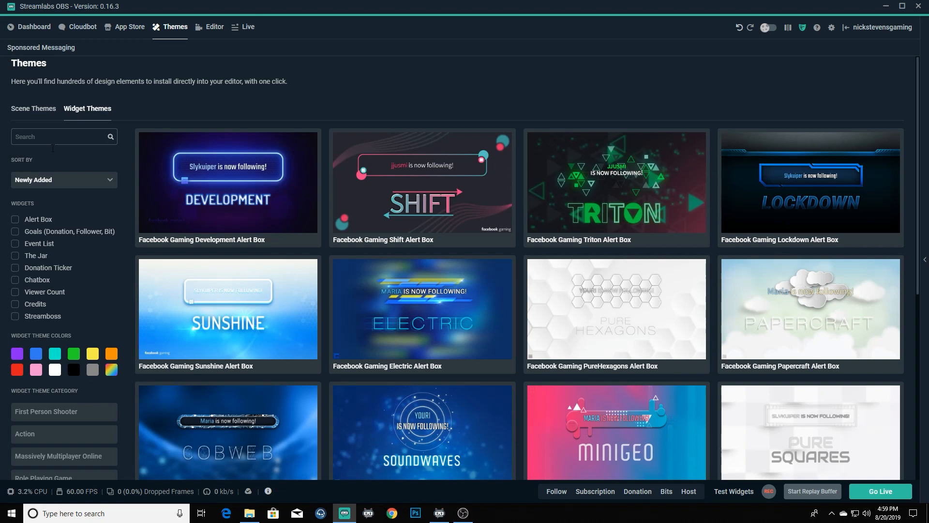
left_click(15, 232)
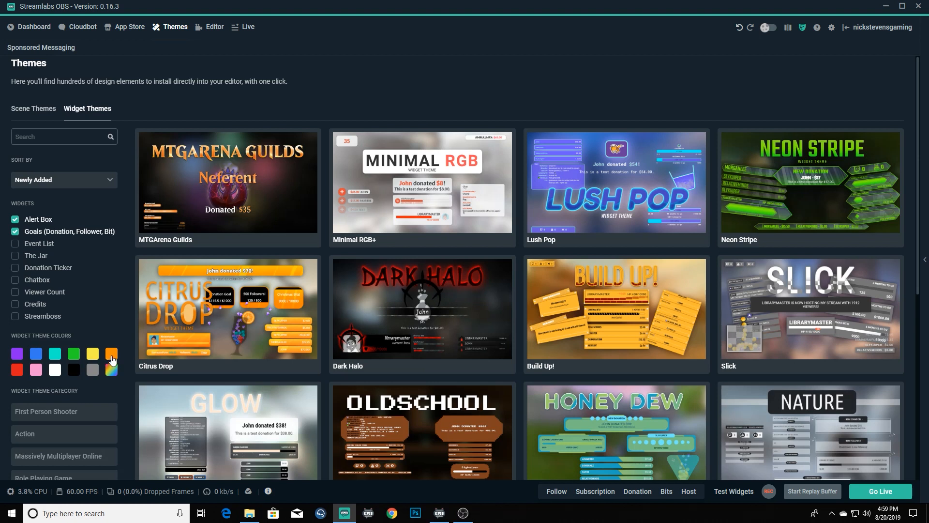
left_click(110, 356)
left_click(18, 371)
left_click(74, 369)
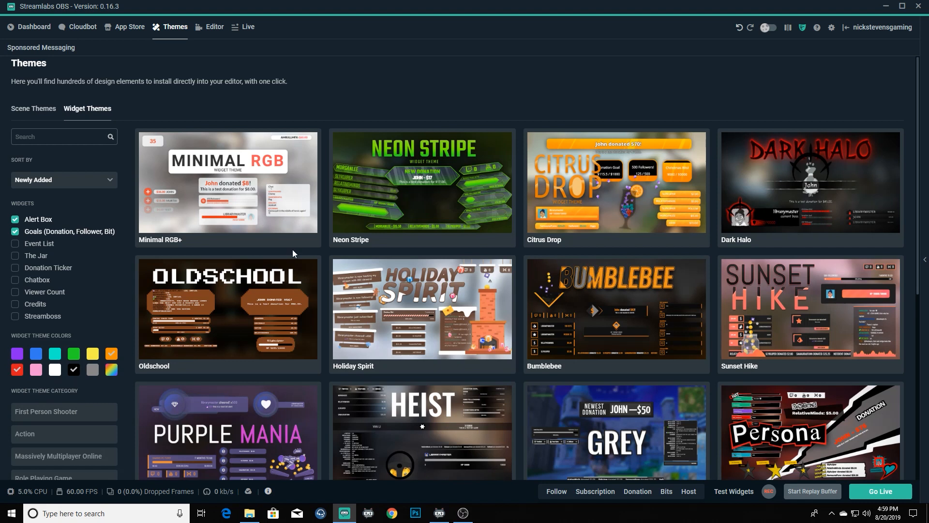
Look through the filtered widget themes and open the Beast theme's details.
scroll(316, 267, "down", 2)
scroll(315, 267, "down", 3)
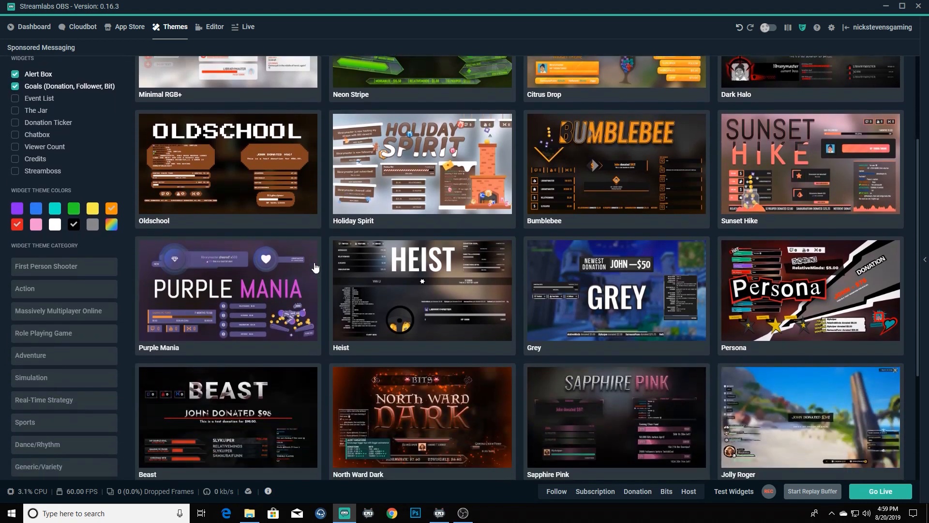
scroll(315, 266, "down", 2)
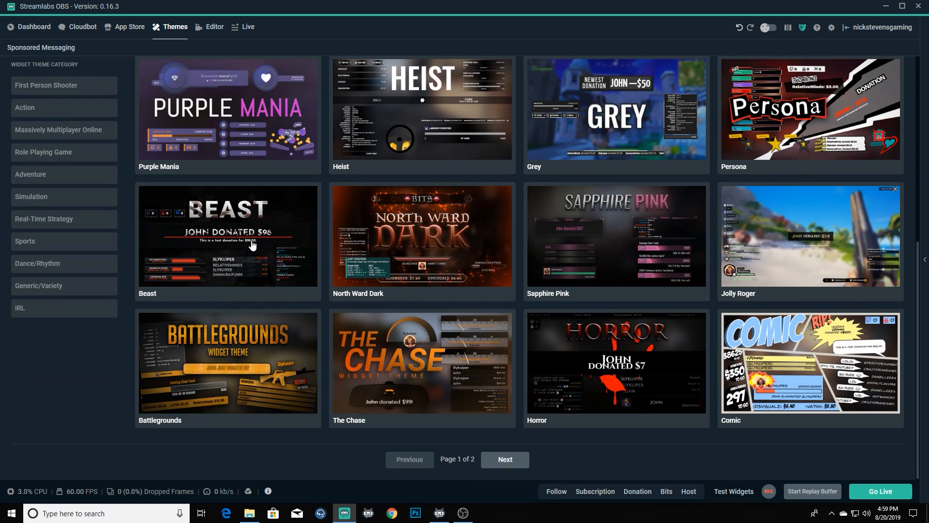
left_click(211, 253)
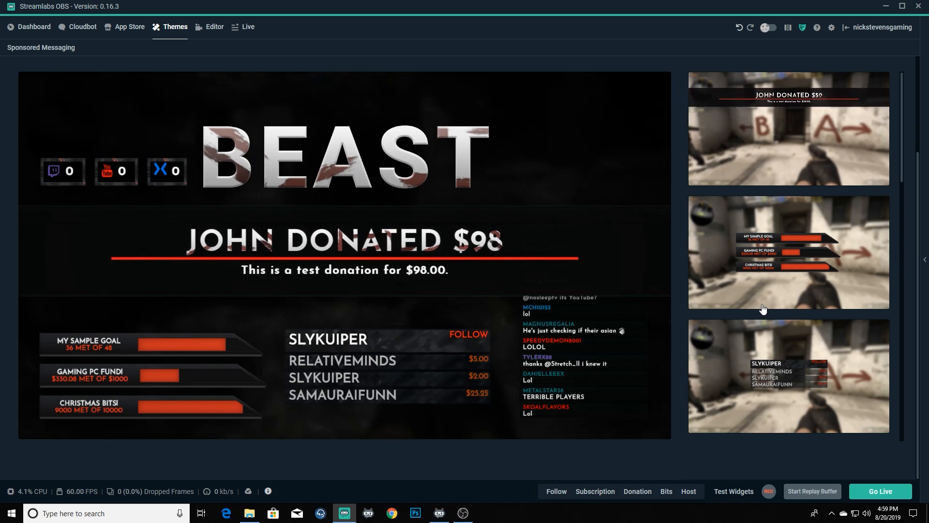
Install the Beast widget theme with only the Alert Box and Goals (Donation, Follower, Bit, Sub) widgets.
scroll(763, 309, "up", 3)
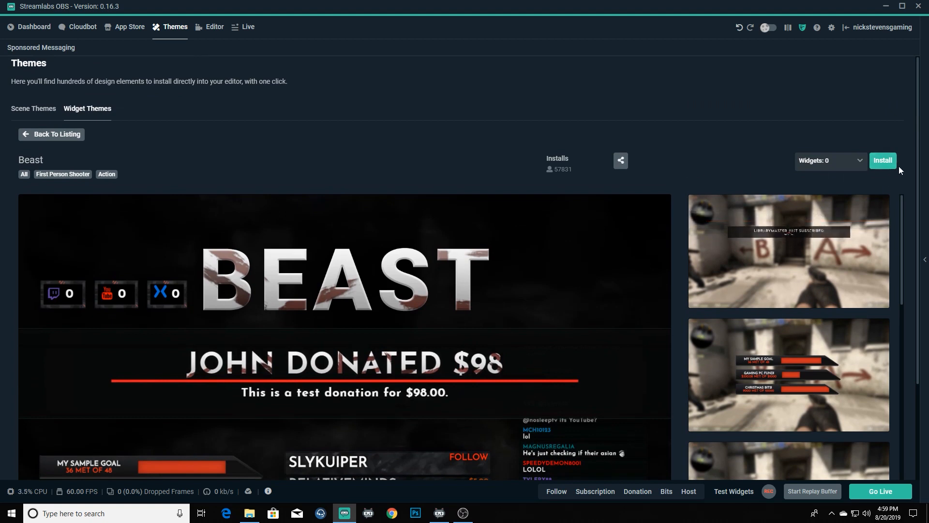
left_click(859, 162)
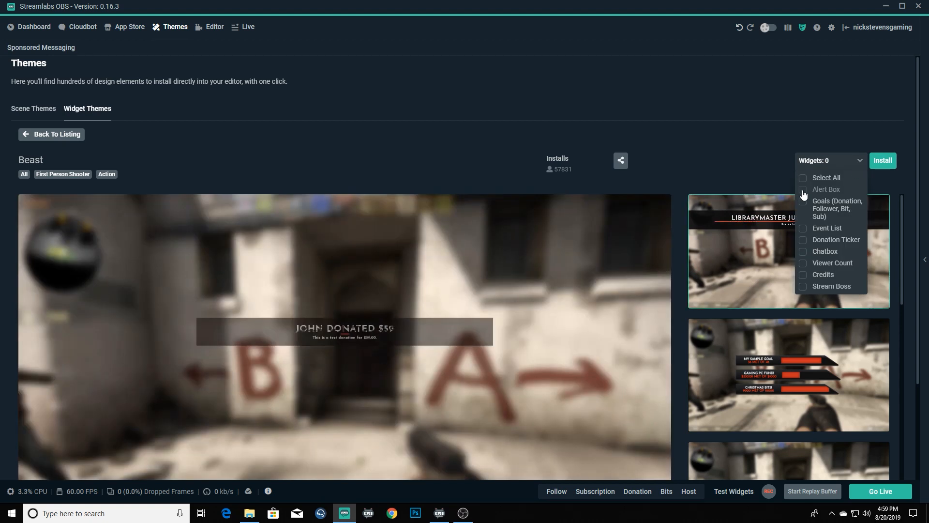
left_click(803, 189)
left_click(804, 201)
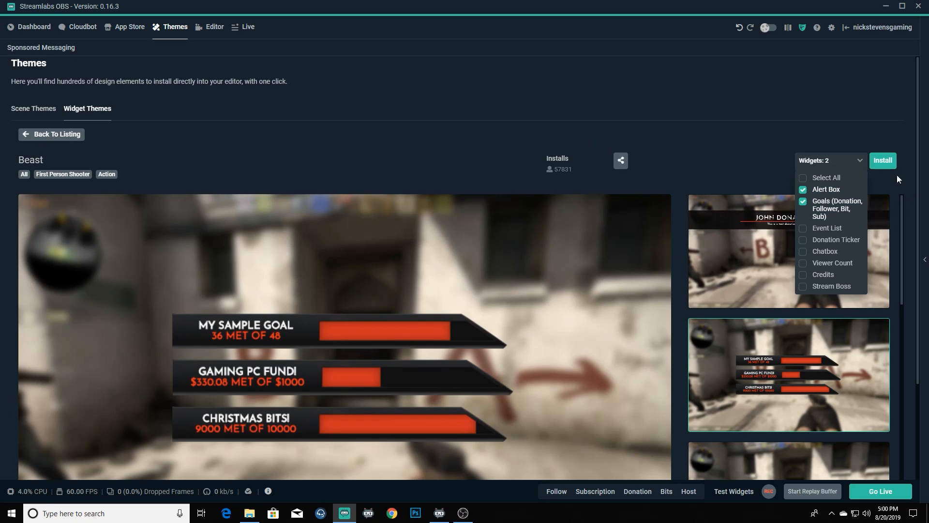
left_click(889, 165)
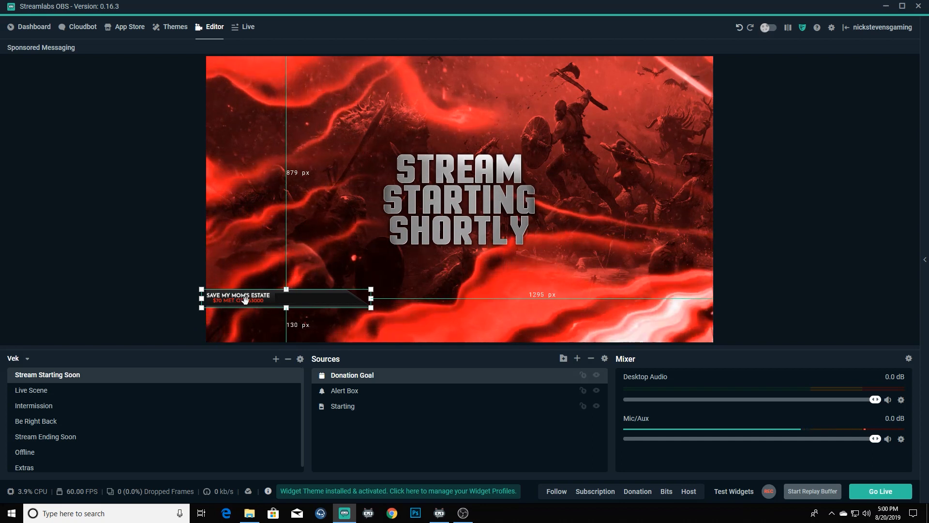
In the Stream Starting Soon scene, fit the donation goal into the canvas's lower-right corner, about 1156 px from its left edge and 967 px from its top.
left_click(36, 389)
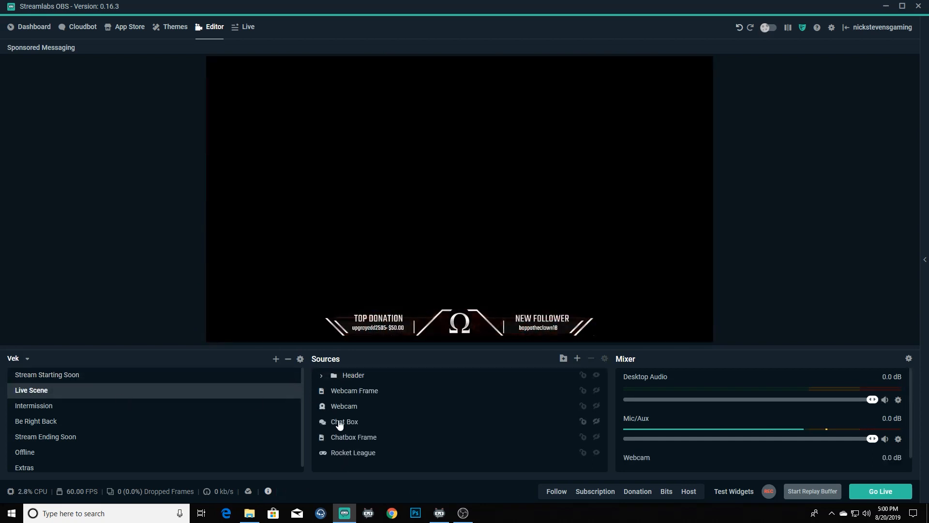
left_click(62, 375)
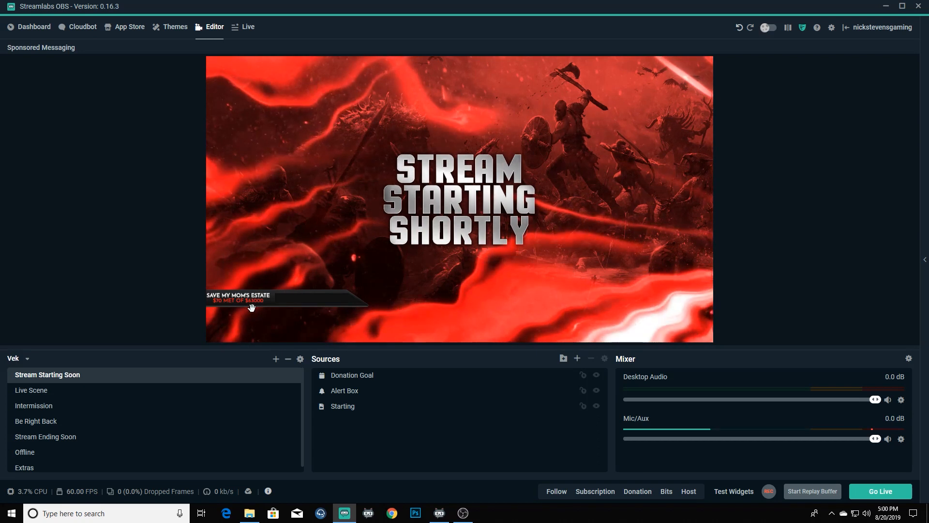
left_click(313, 297)
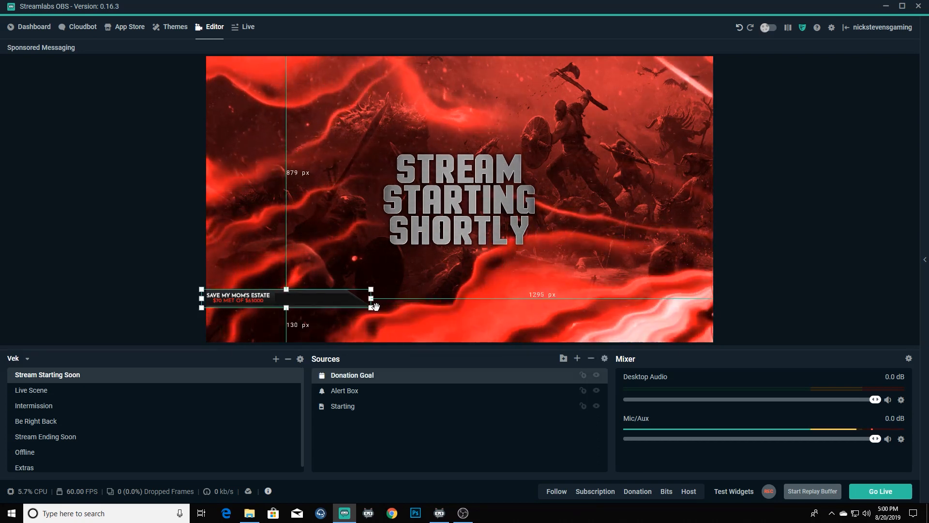
left_click_drag(371, 304, 660, 327)
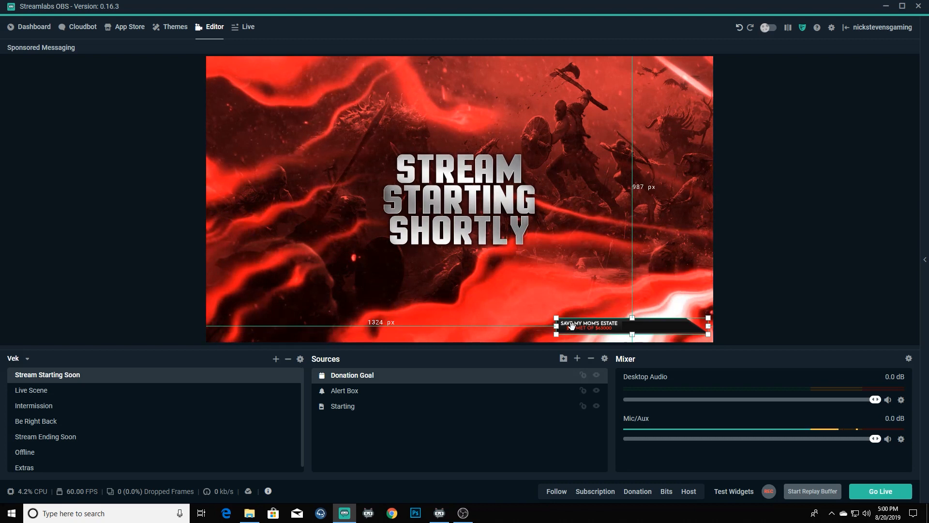
left_click_drag(556, 318, 512, 313)
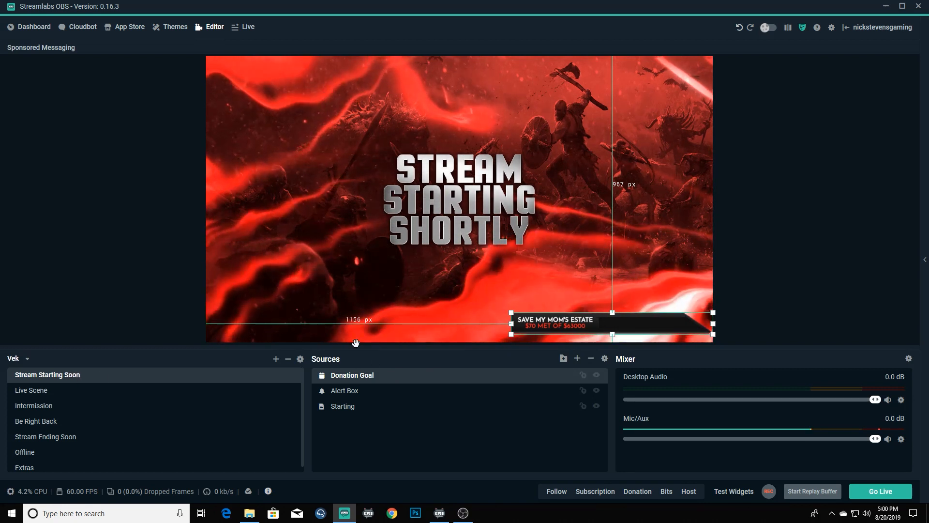
Copy the Alert Box source from Stream Starting Soon and paste it as a reference into Live Scene.
left_click(343, 392)
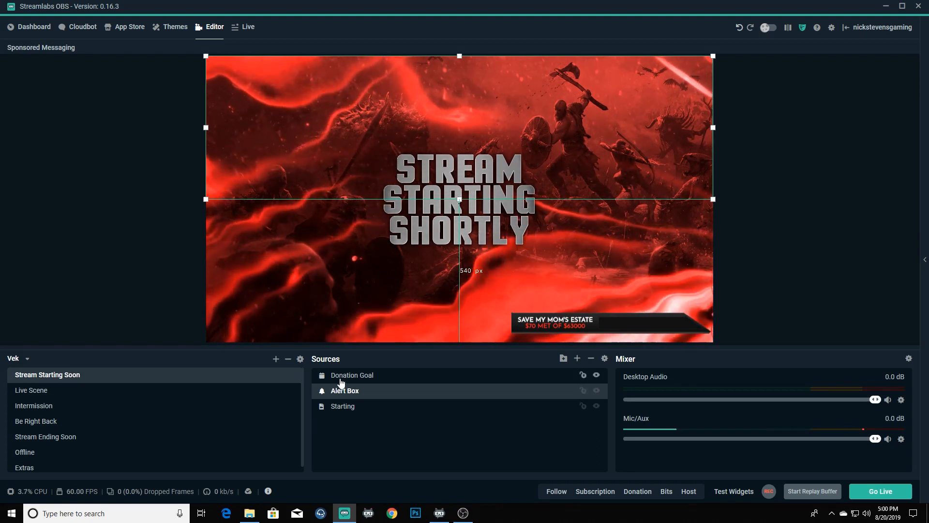
left_click(341, 379)
left_click(337, 393)
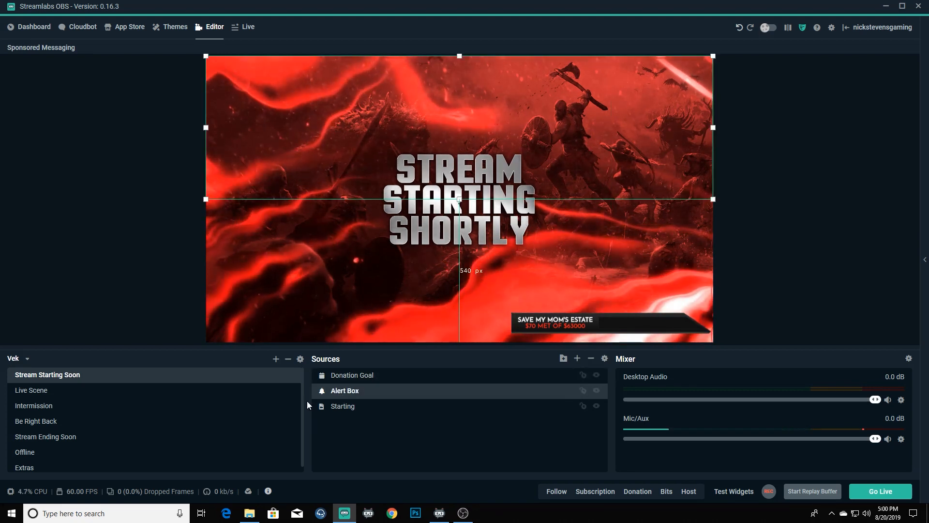
right_click(342, 394)
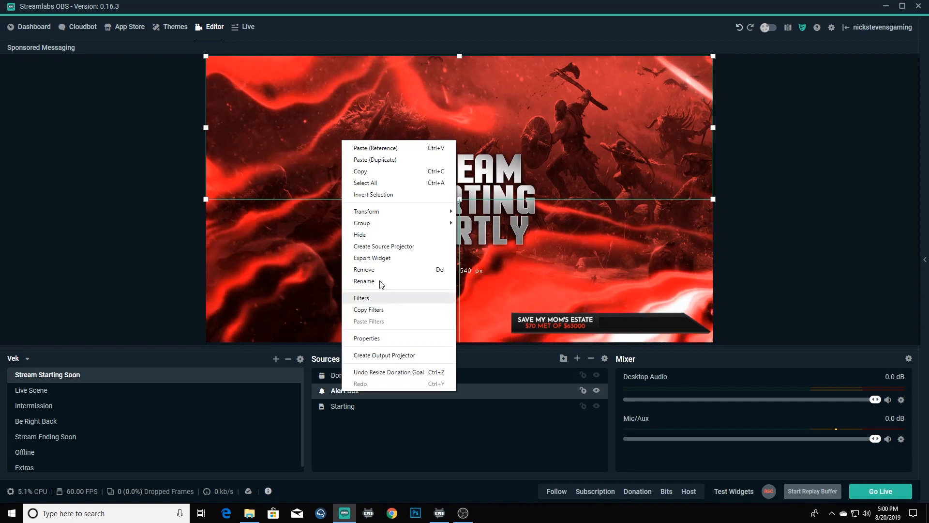
left_click(363, 172)
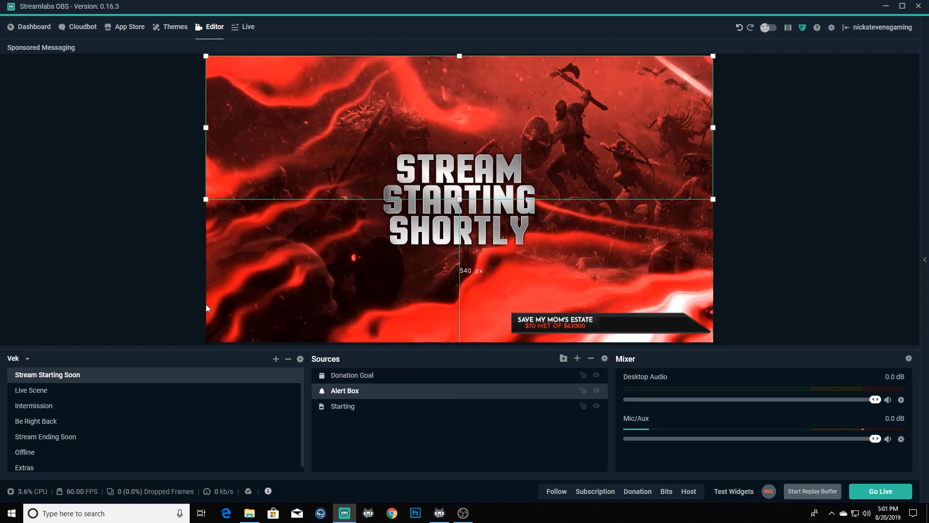
left_click(39, 390)
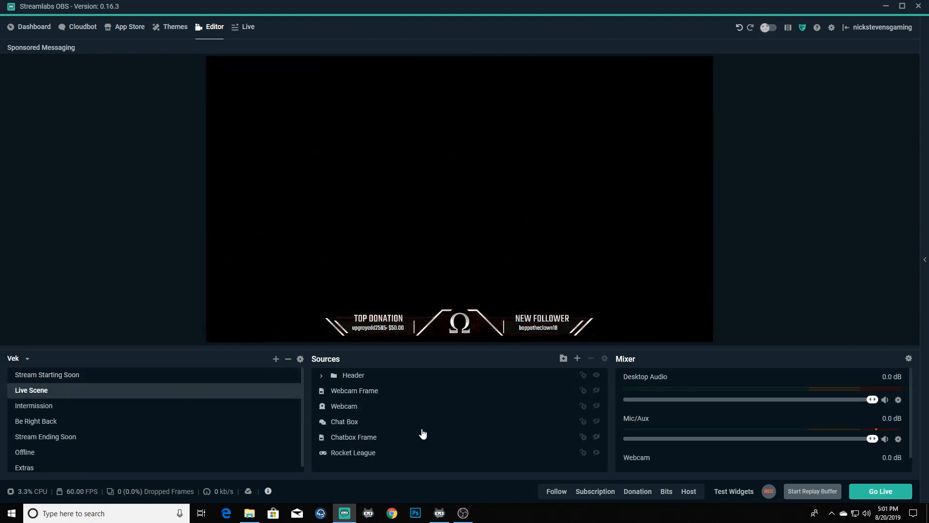
right_click(475, 405)
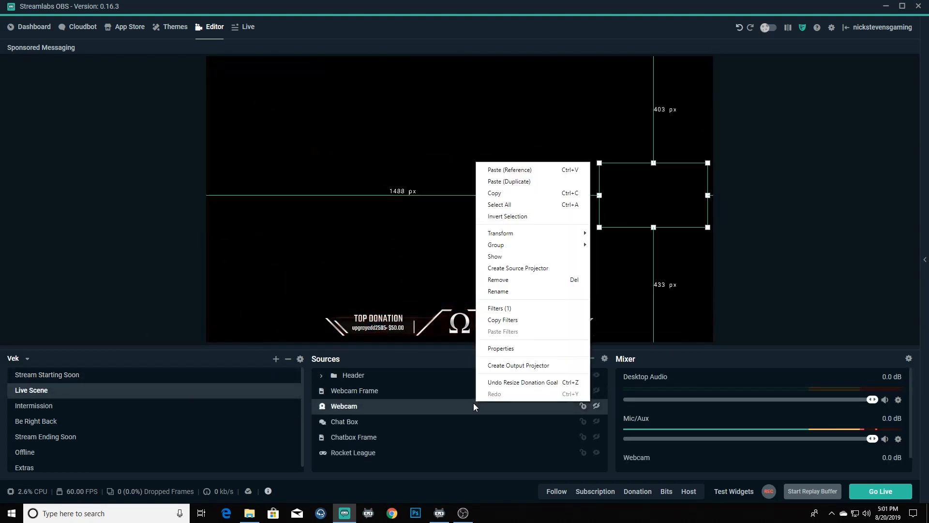
left_click(509, 171)
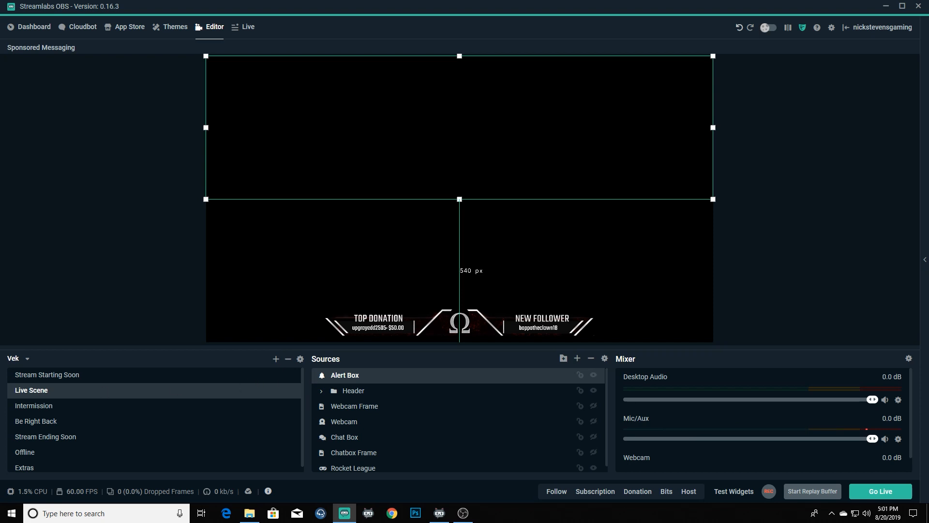
Paste the copied Alert Box as a reference into the Be Right Back scene.
left_click(42, 424)
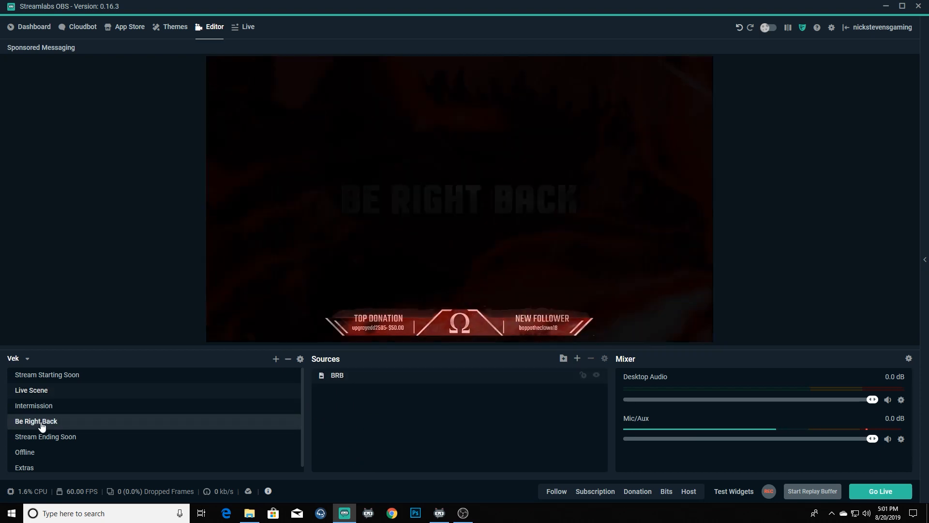
right_click(353, 396)
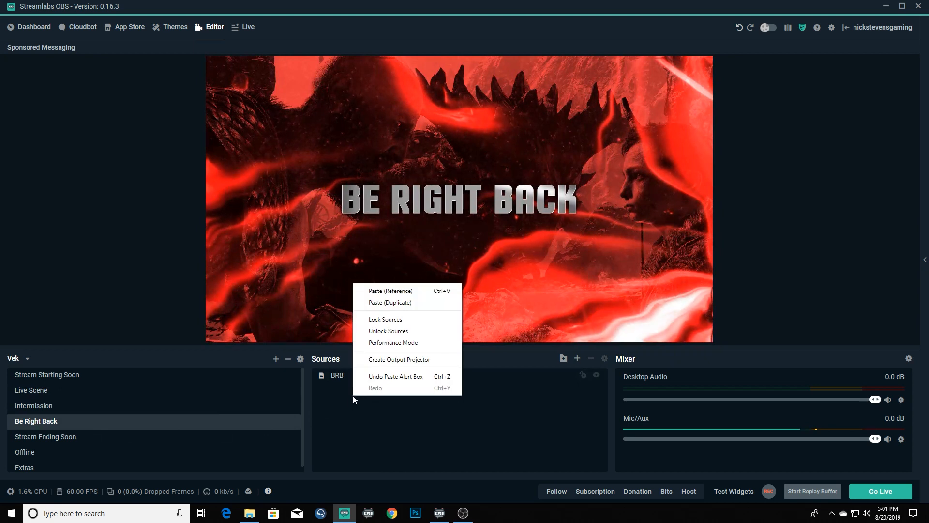
left_click(391, 291)
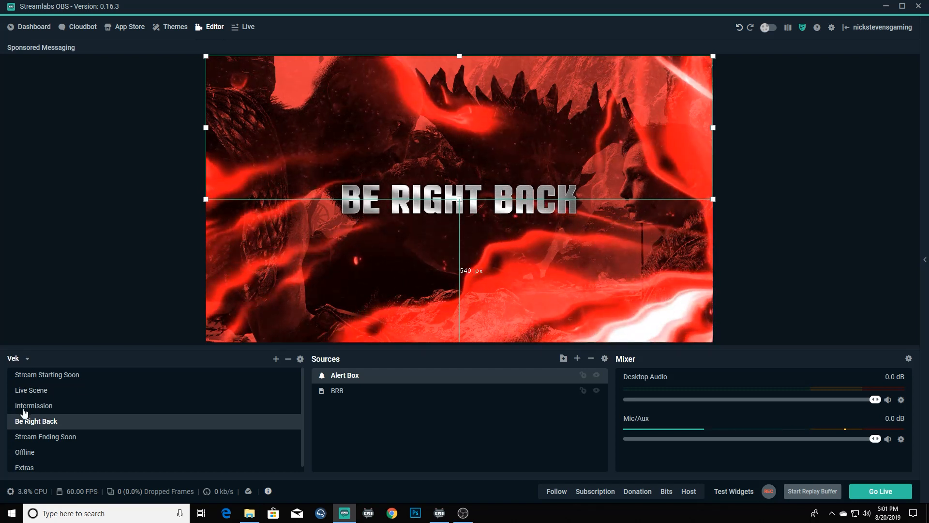
Copy Donation Goal from Stream Starting Soon into Live Scene as a reference and place it above New Follower, about 859 px from the canvas top.
left_click(48, 377)
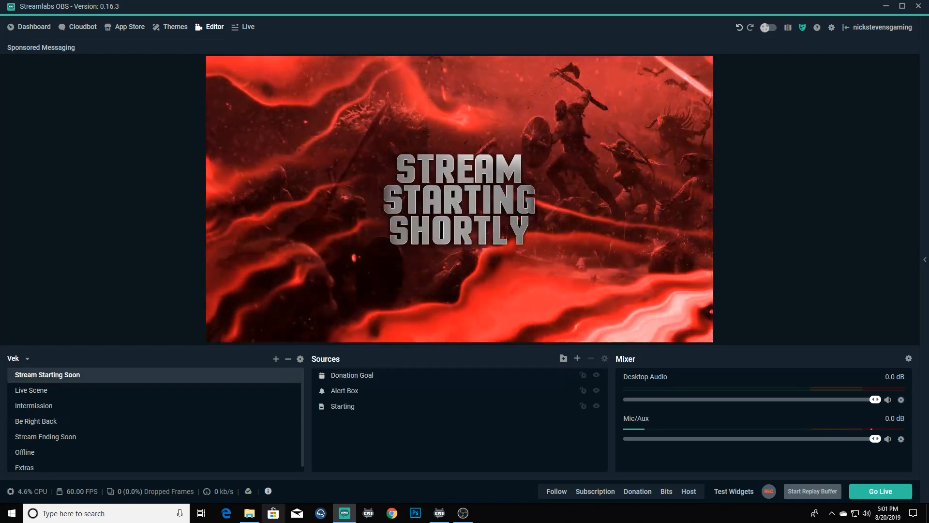
right_click(345, 379)
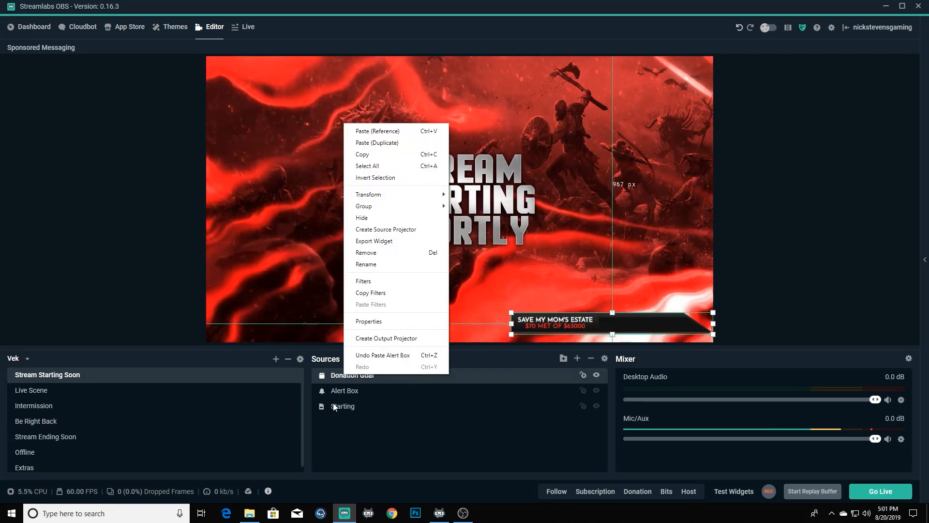
left_click(363, 165)
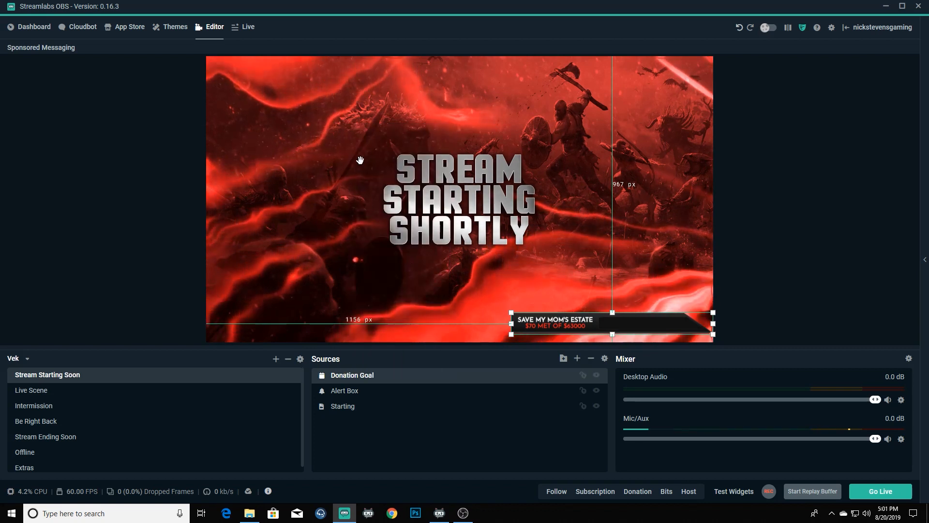
left_click(52, 395)
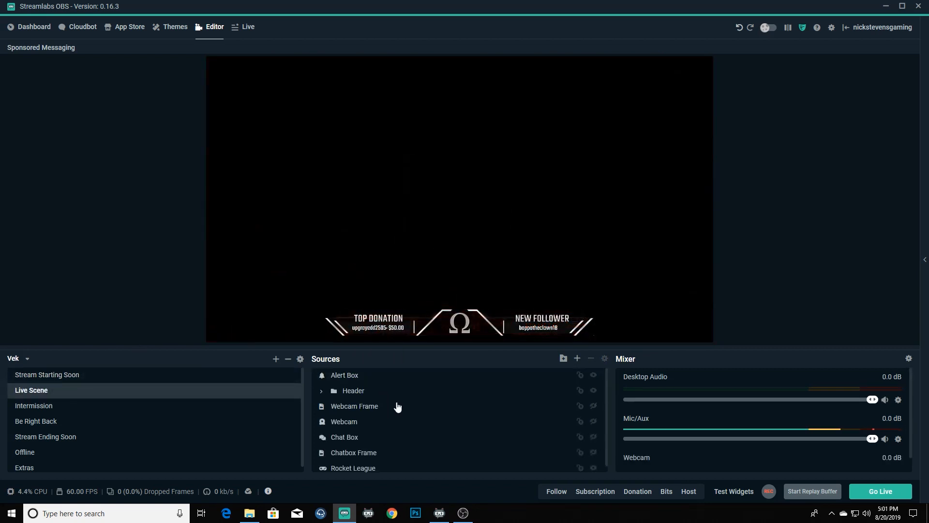
right_click(501, 409)
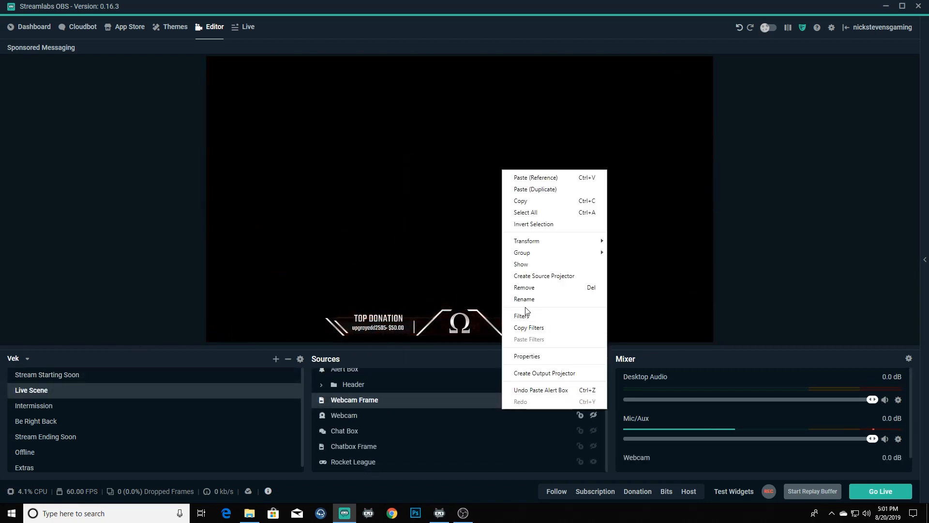
left_click(516, 177)
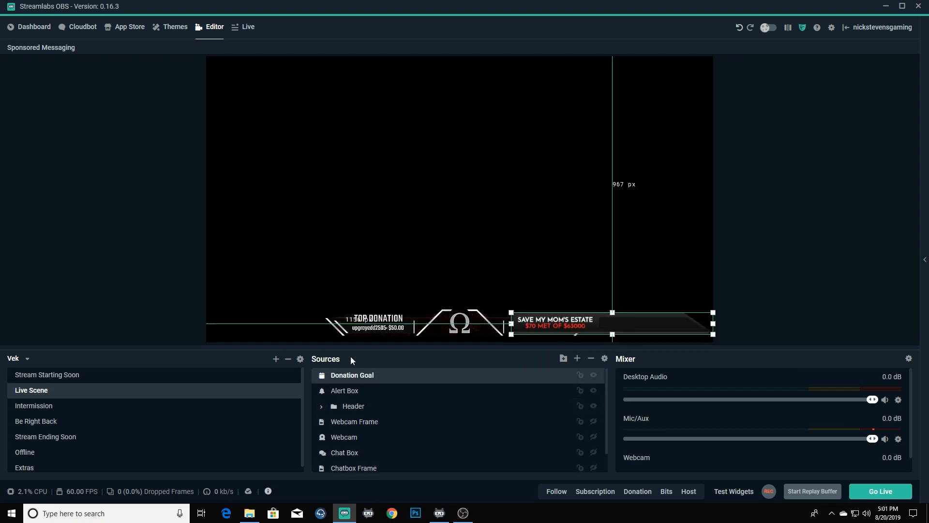
left_click_drag(566, 321, 565, 298)
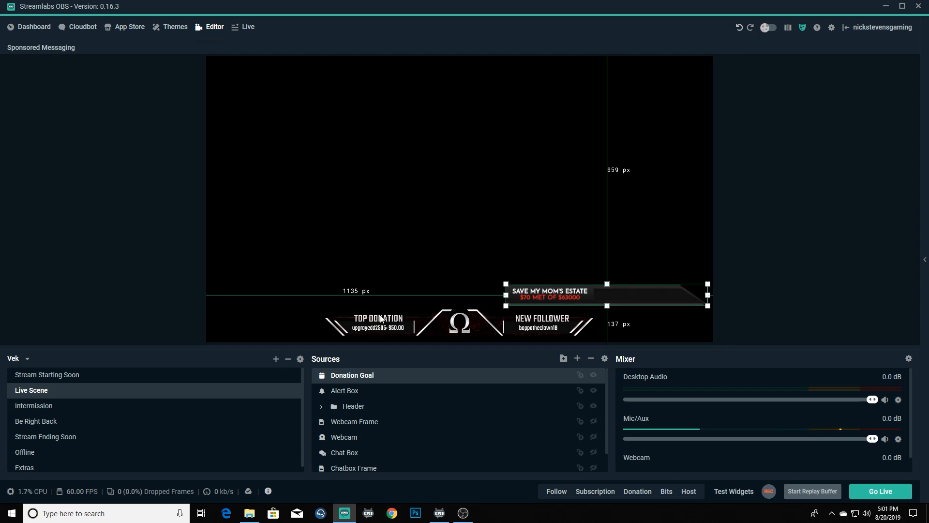
Paste the copied Donation Goal as a reference into the Be Right Back scene.
left_click(27, 421)
right_click(351, 415)
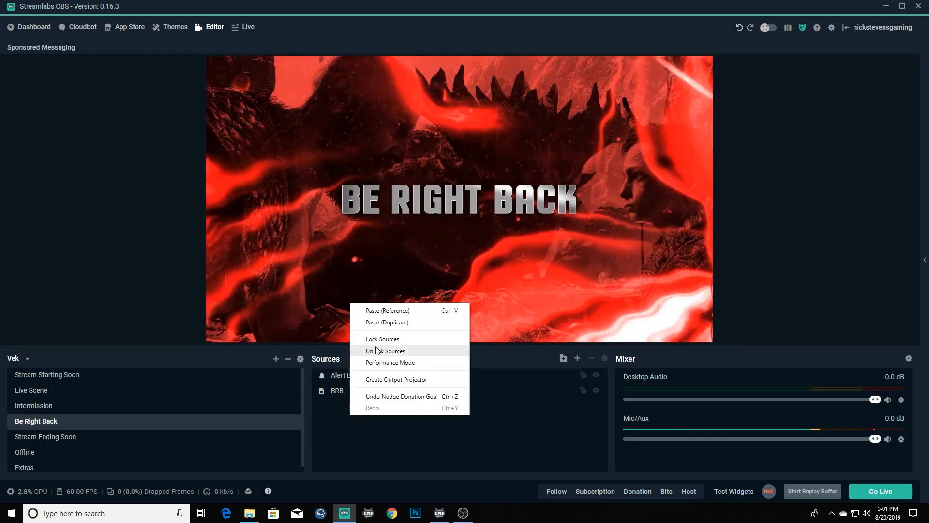
left_click(387, 310)
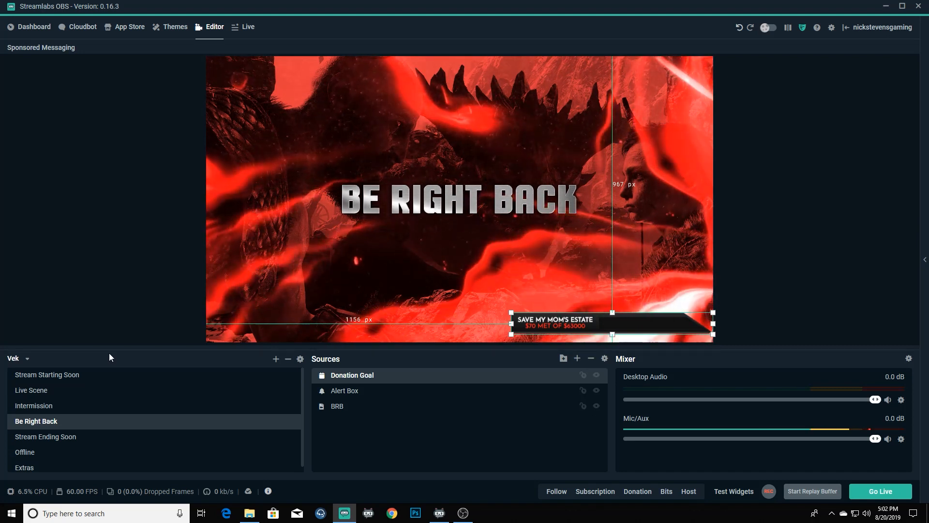
Test the Follow, Subscription, Donation, Bits and Host alerts one after another in Live Scene.
left_click(31, 391)
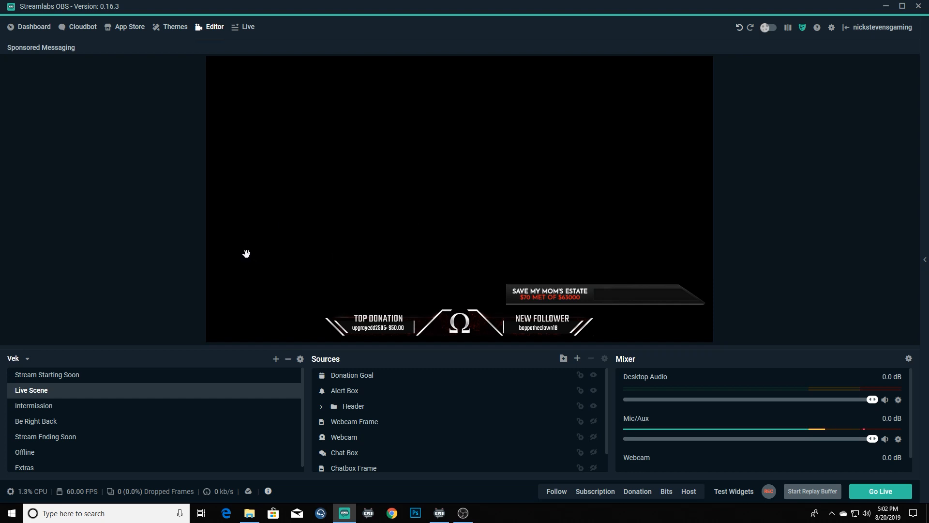
left_click(730, 492)
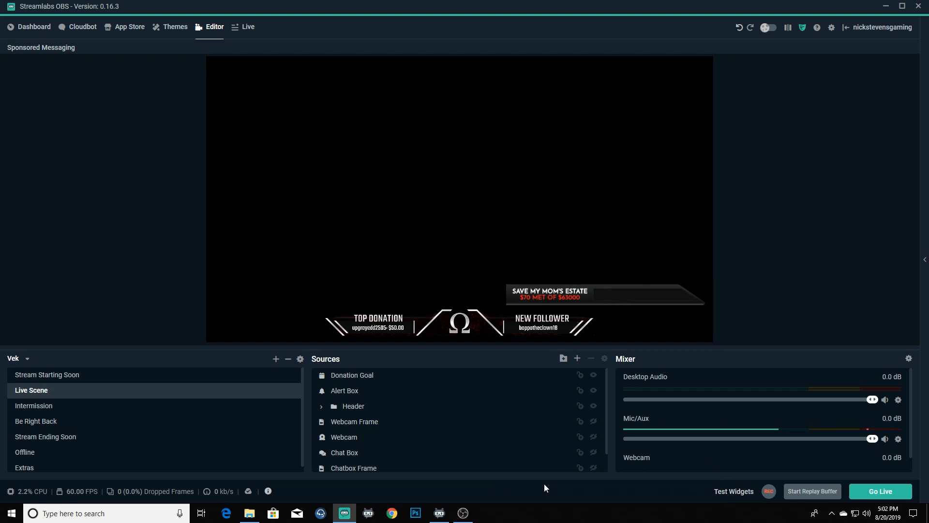
left_click(729, 491)
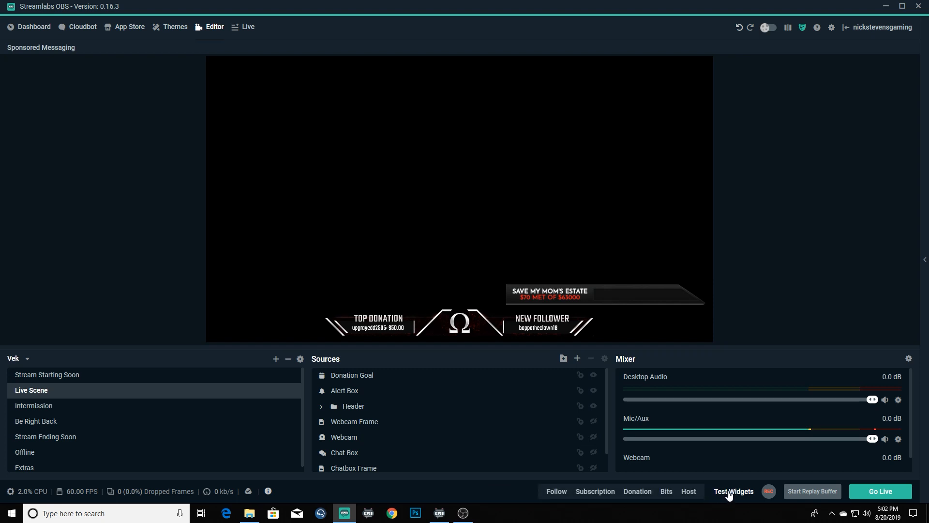
left_click(556, 492)
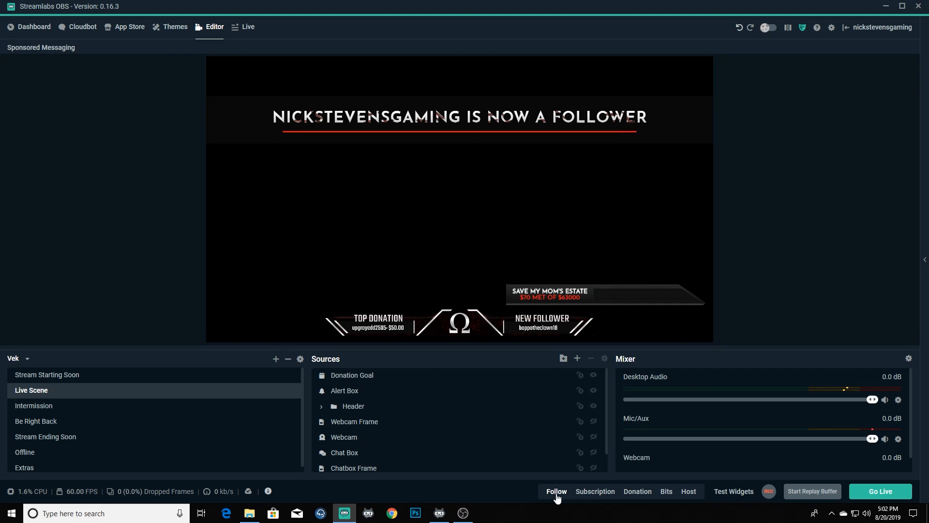
left_click(588, 496)
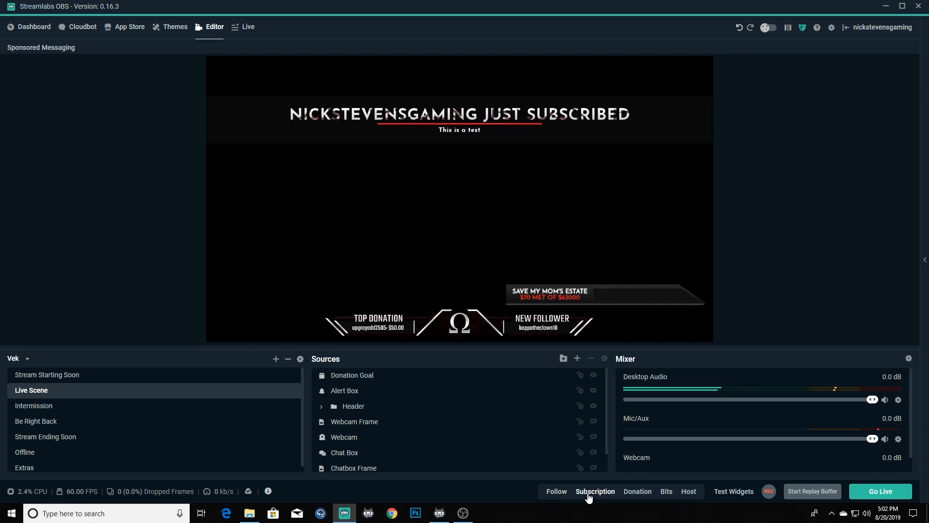
left_click(638, 491)
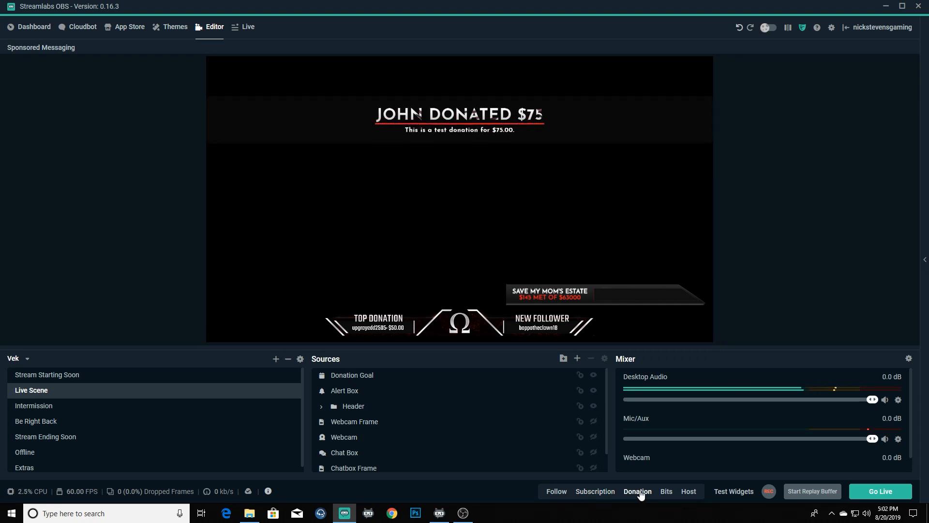
left_click(669, 496)
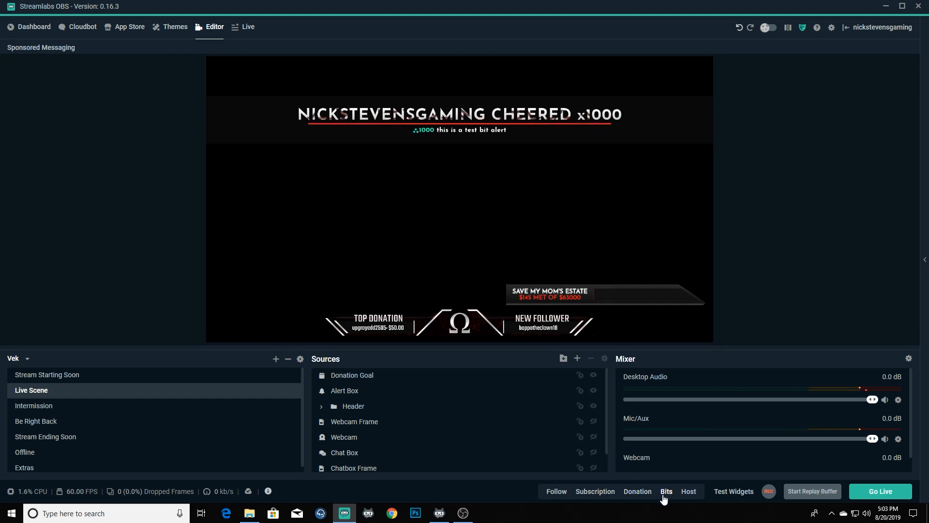
left_click(687, 496)
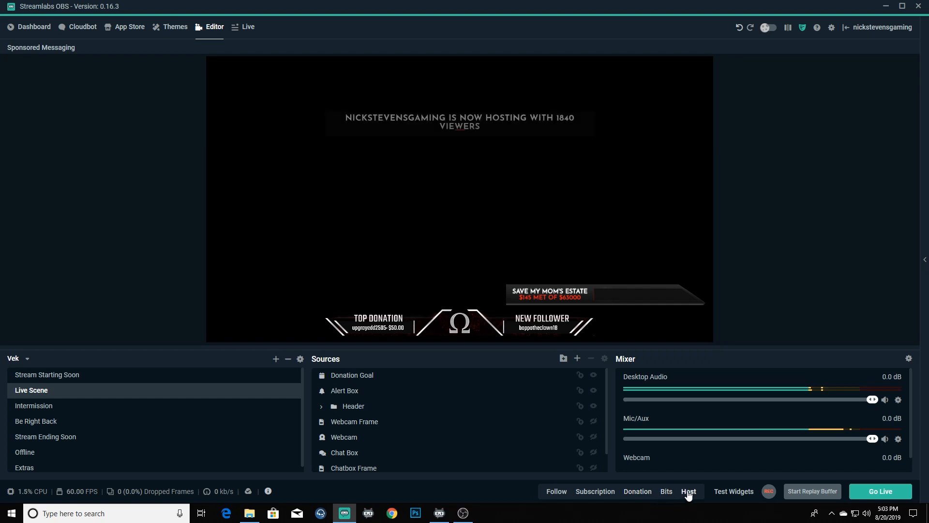